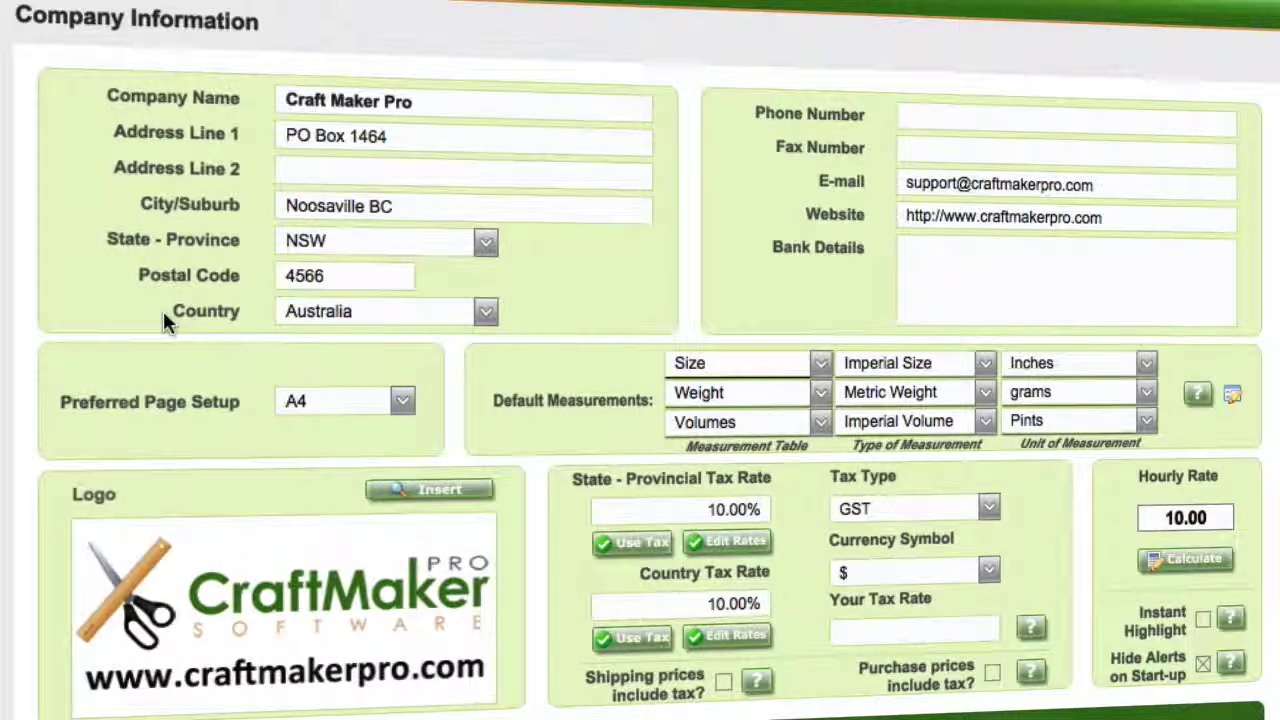
Keep A4 as the preferred page size and start inserting a company logo
left_click(333, 400)
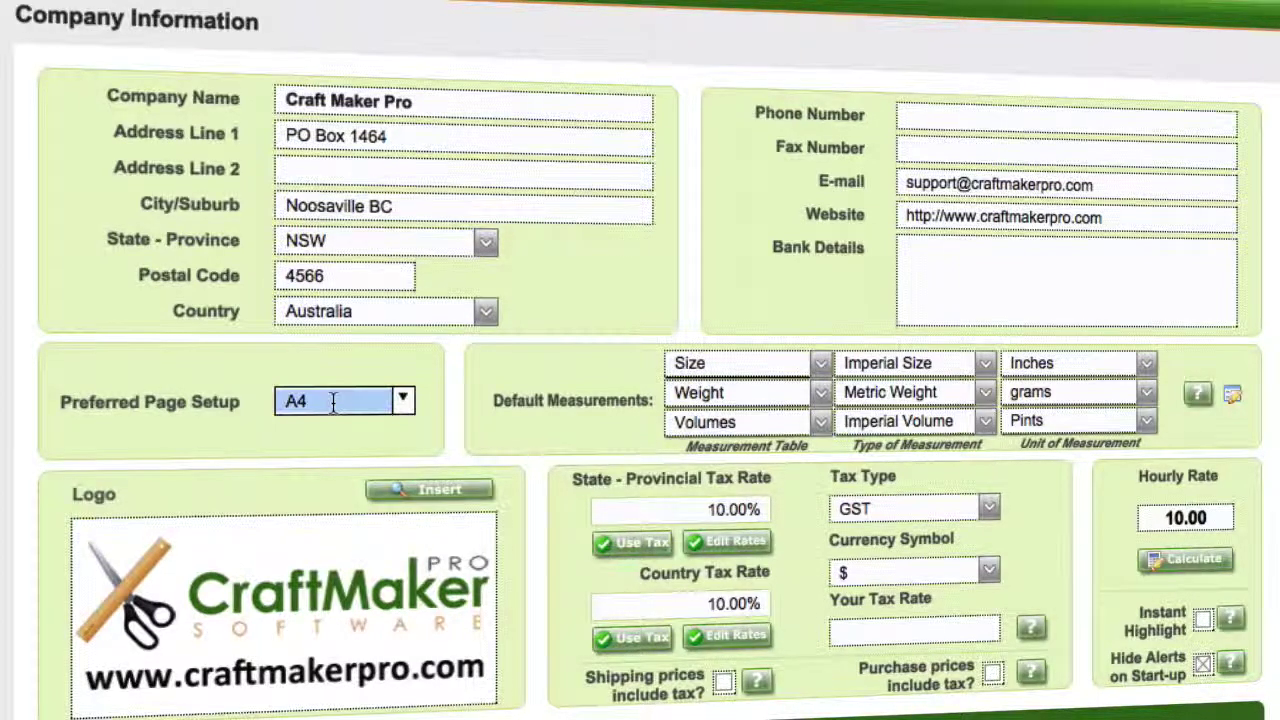
left_click(401, 401)
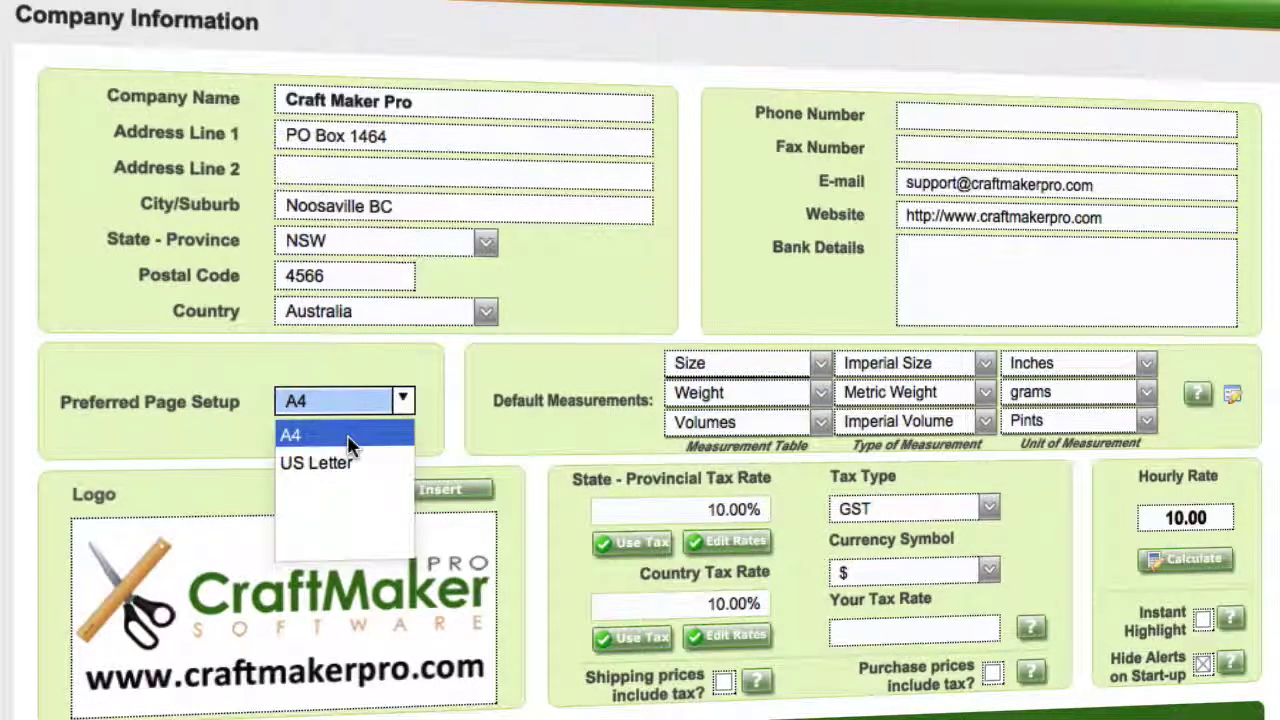
left_click(448, 412)
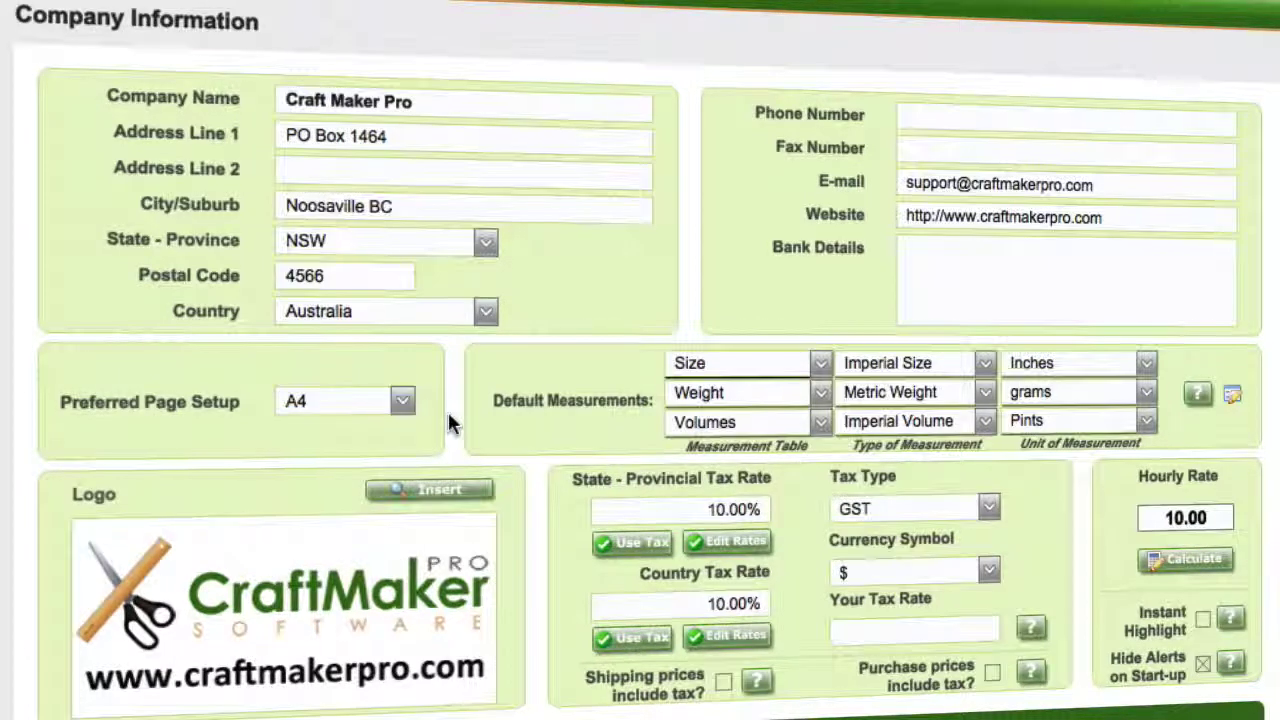
left_click(440, 492)
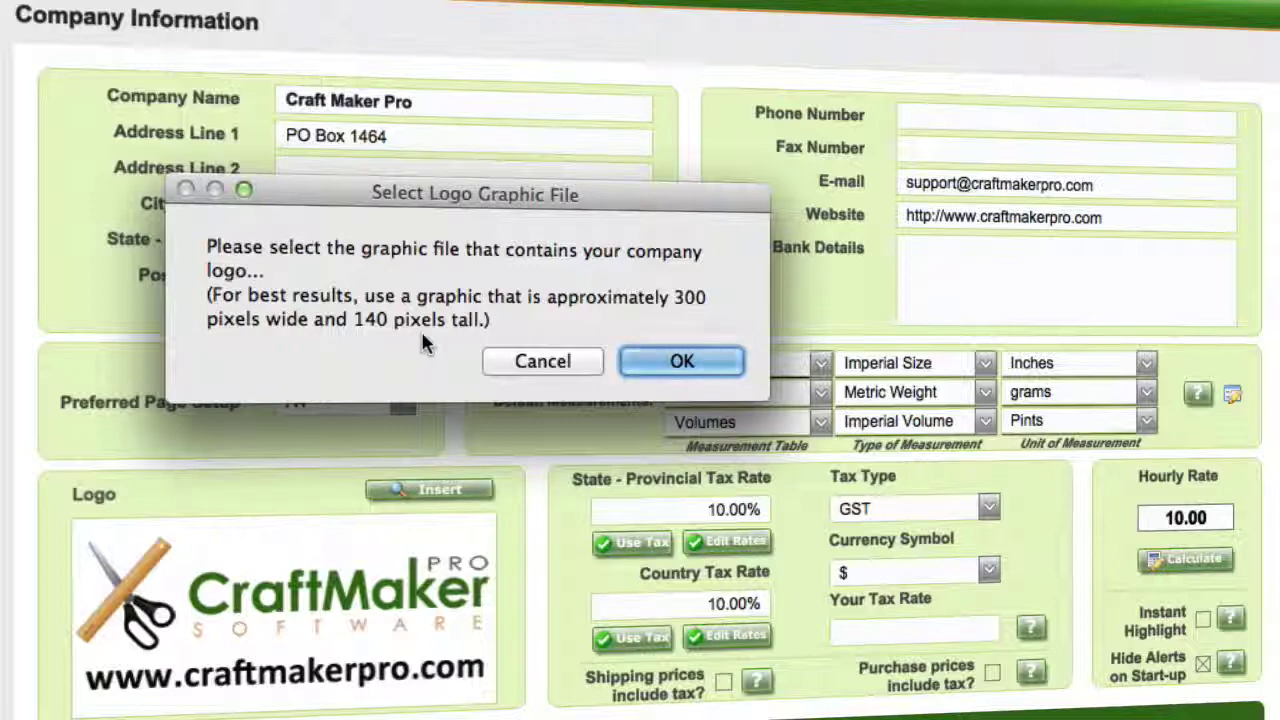
Cancel the Select Logo Graphic File prompt and move into the Bank Details box
left_click(535, 366)
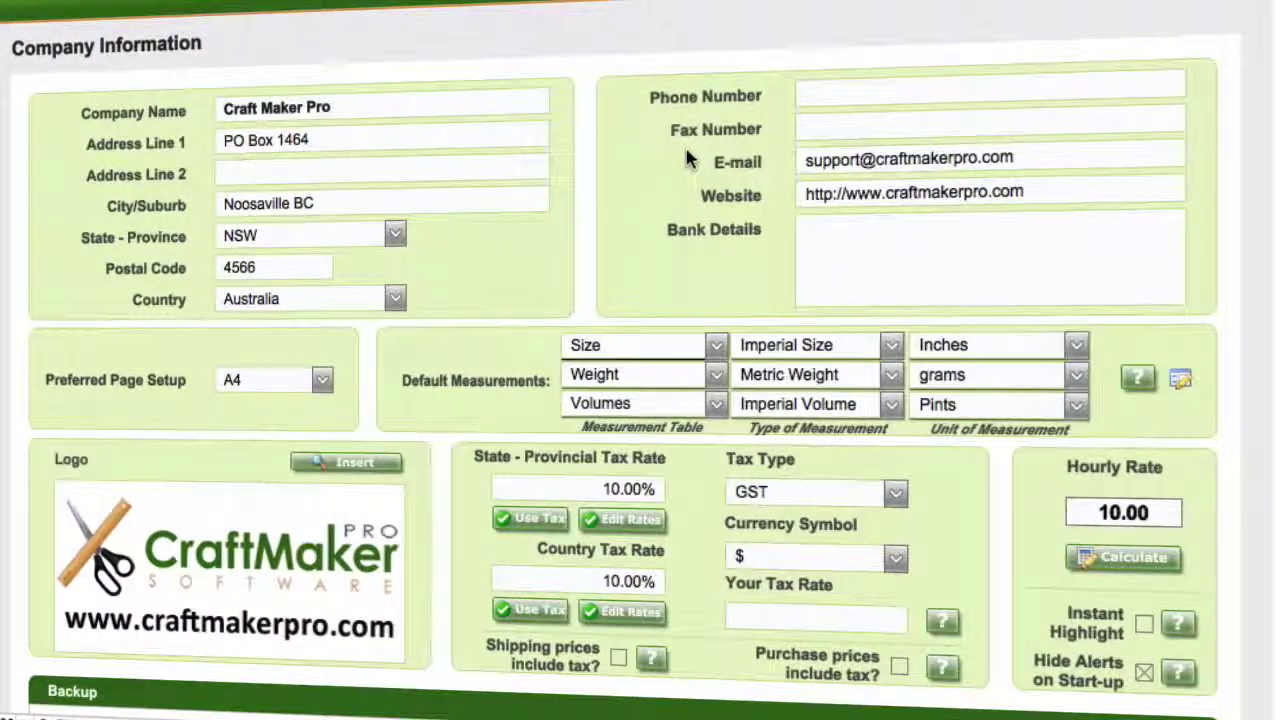
left_click(852, 230)
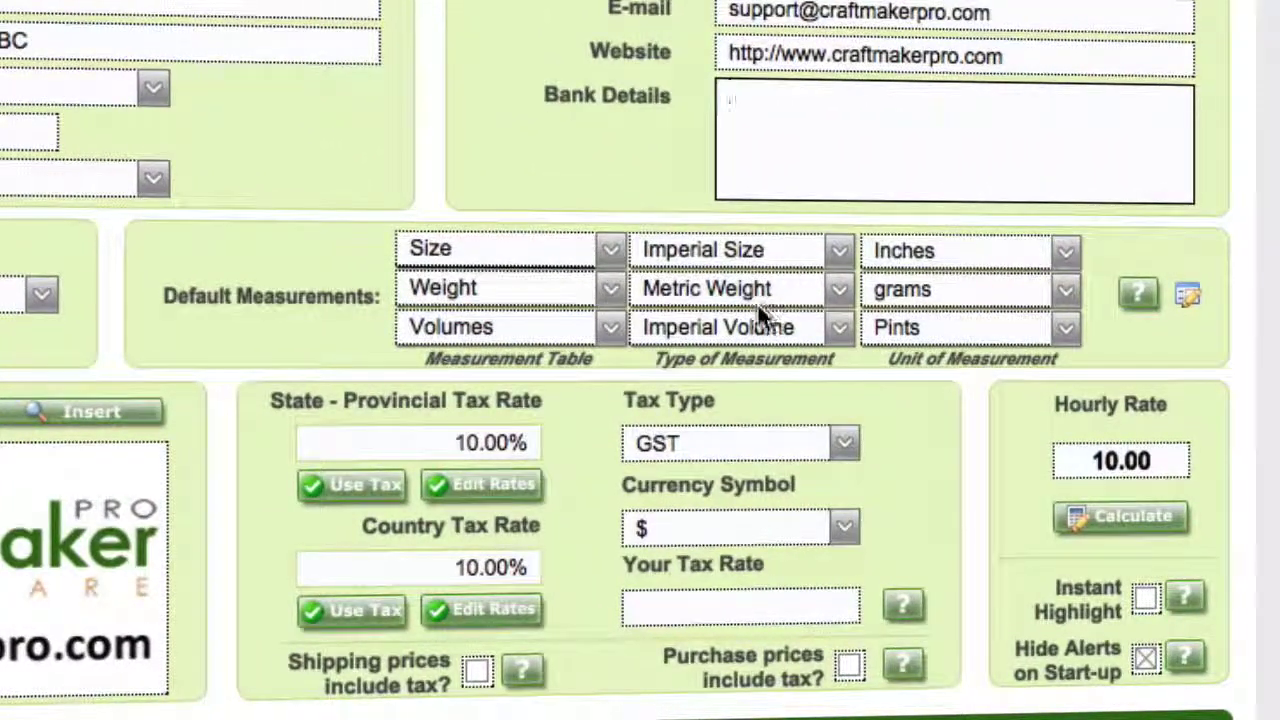
Switch Default Measurements from Imperial Size to Metric Size, with Centimeters instead of Inches
left_click(838, 250)
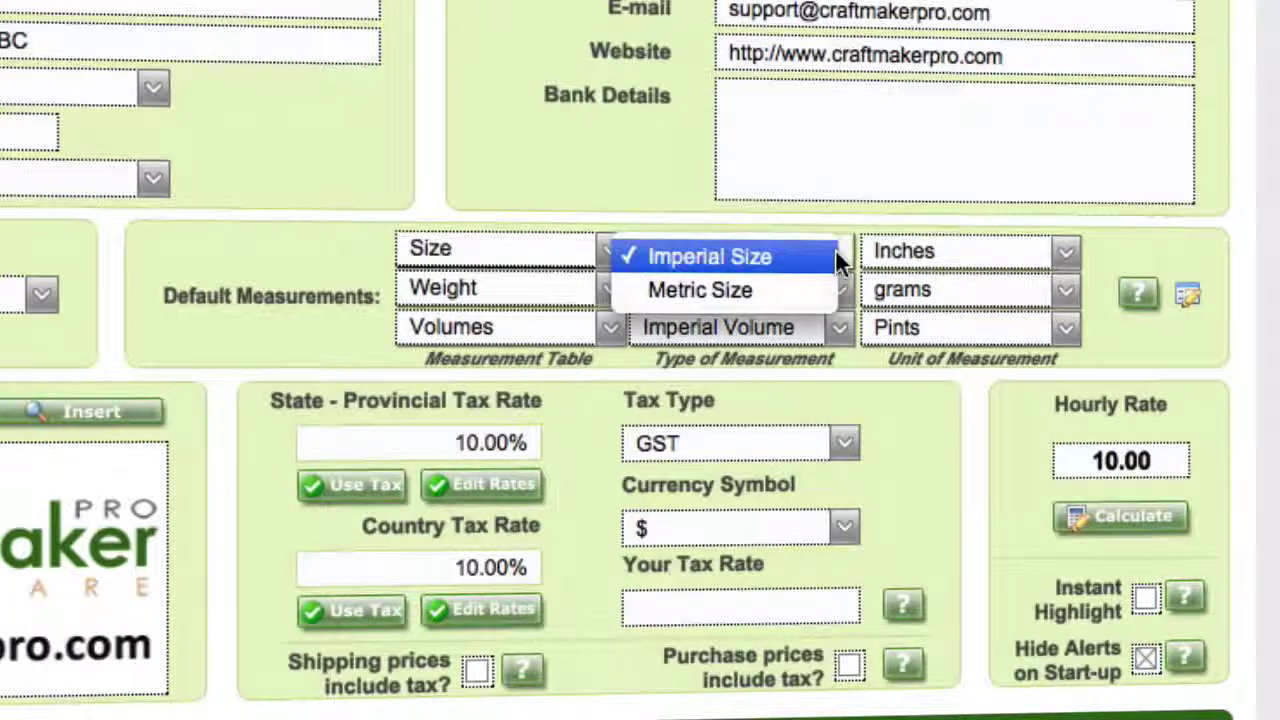
left_click(722, 289)
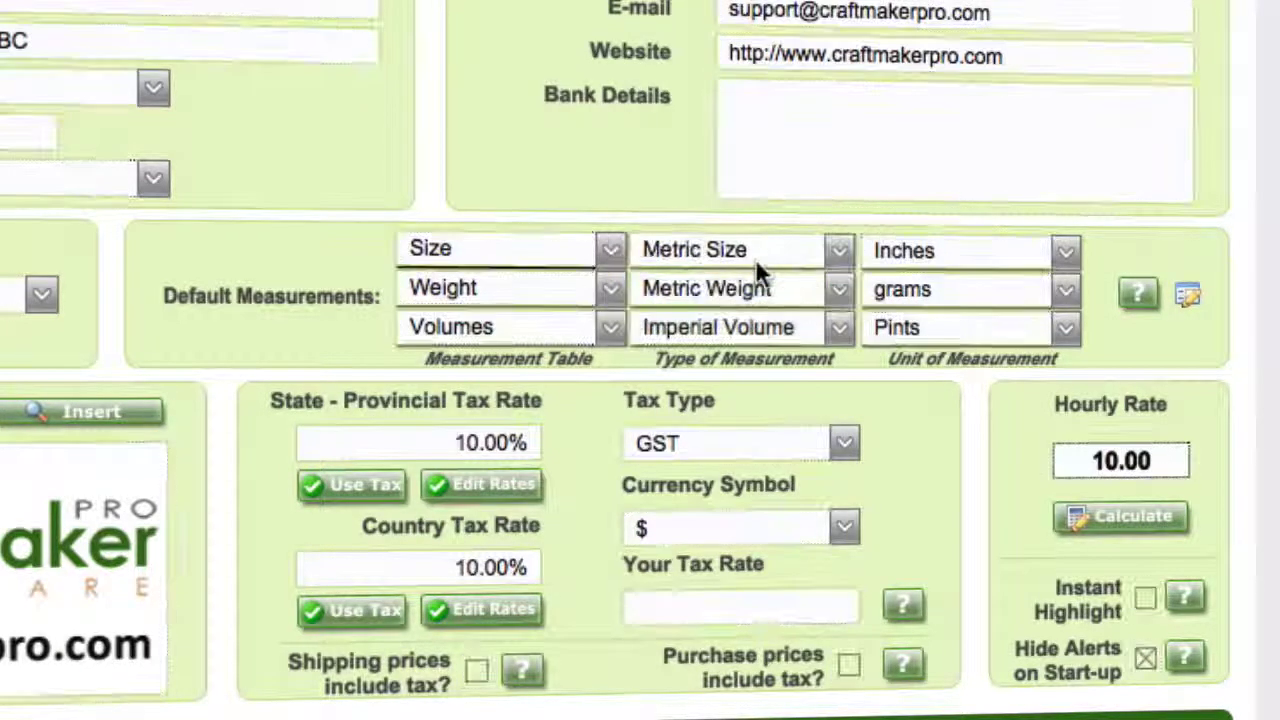
left_click(1068, 250)
left_click(1007, 252)
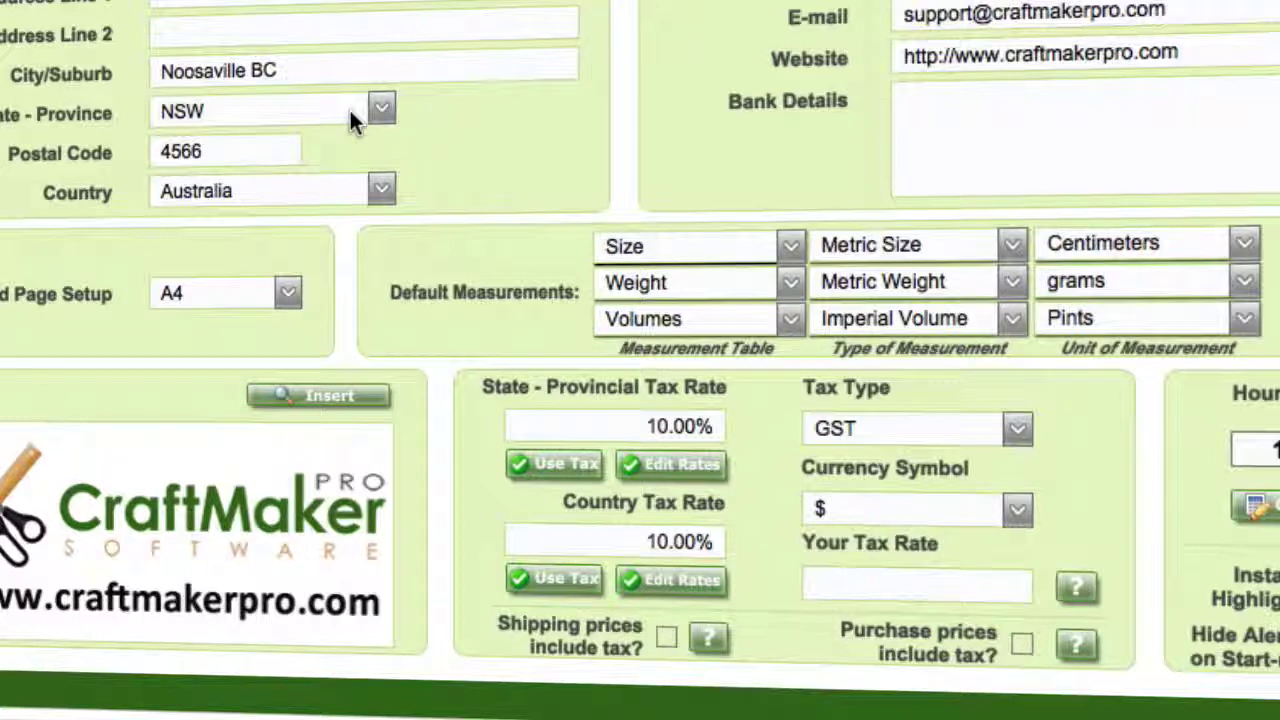
Set the company country to Croatia
left_click(380, 190)
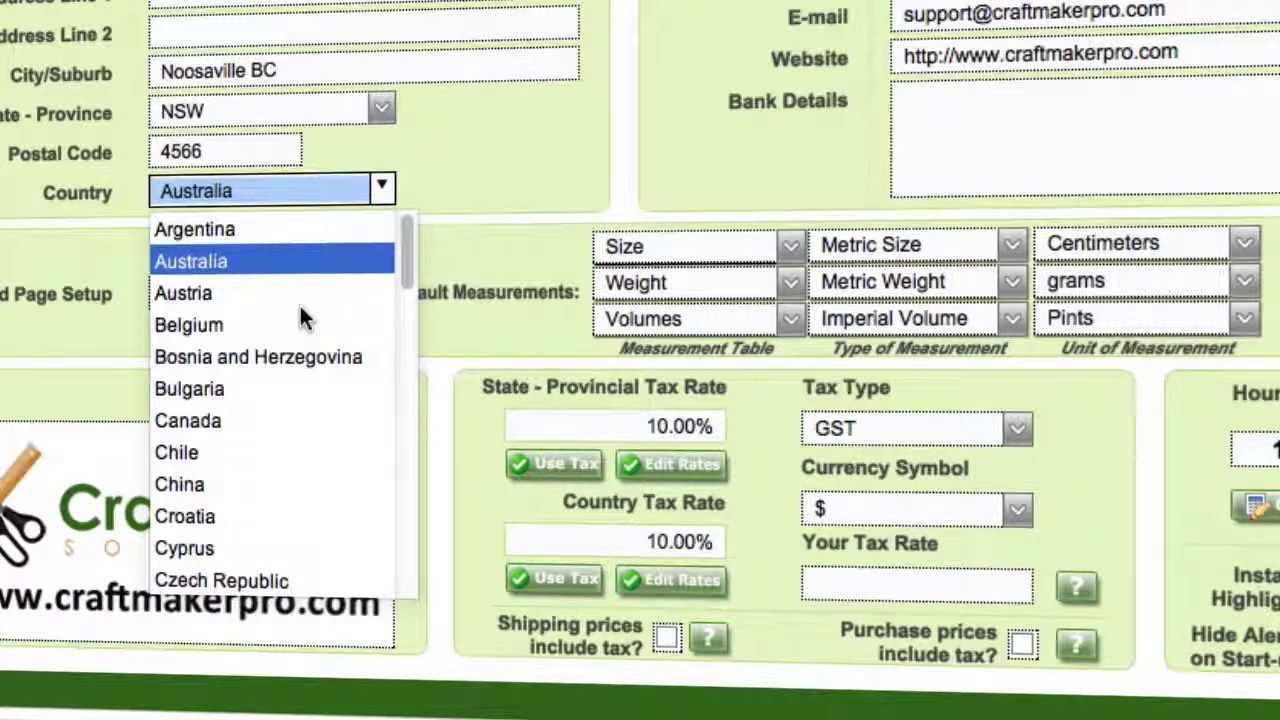
key("Escape")
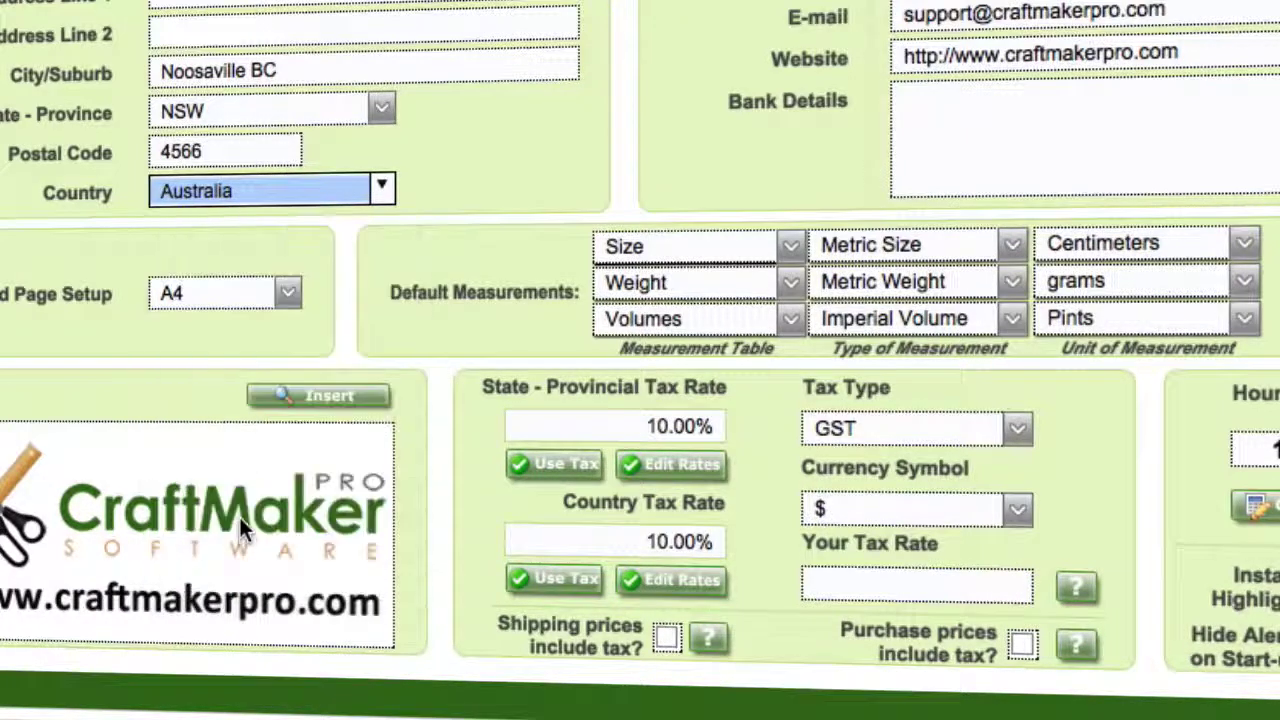
key("Tab")
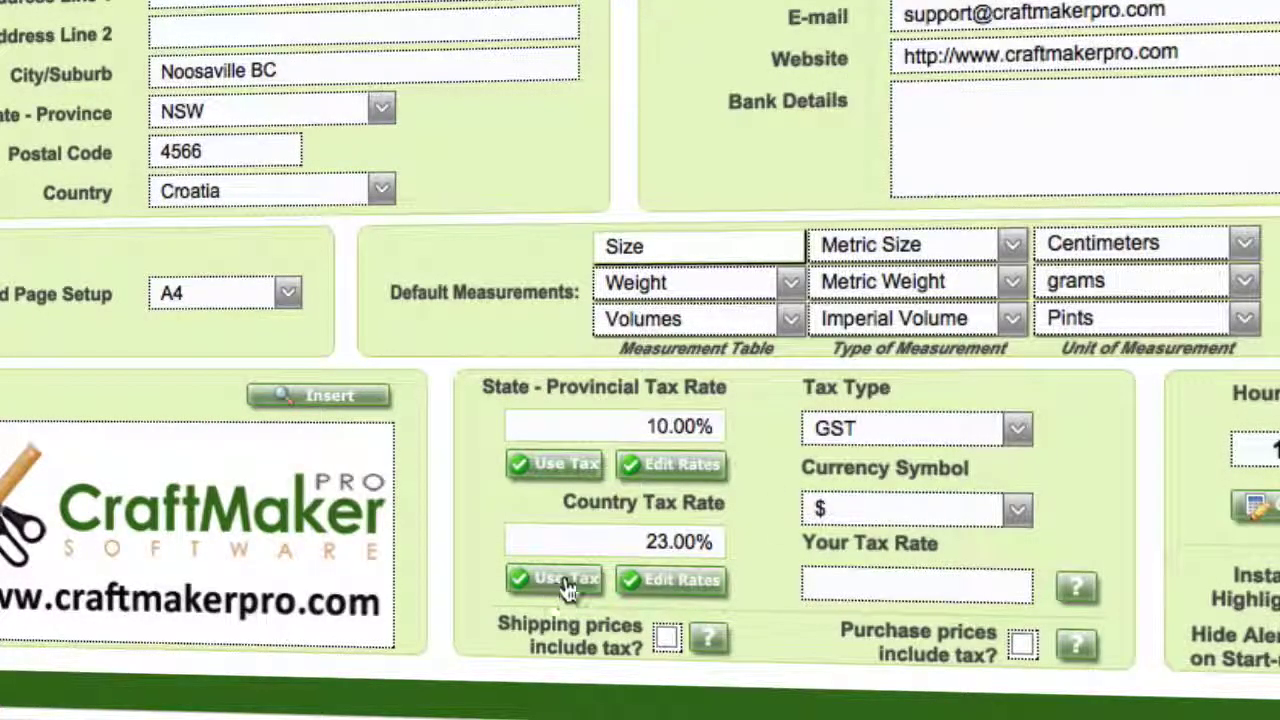
Apply the country, then state, tax rate as Your Tax Rate and open the state rates table
left_click(566, 588)
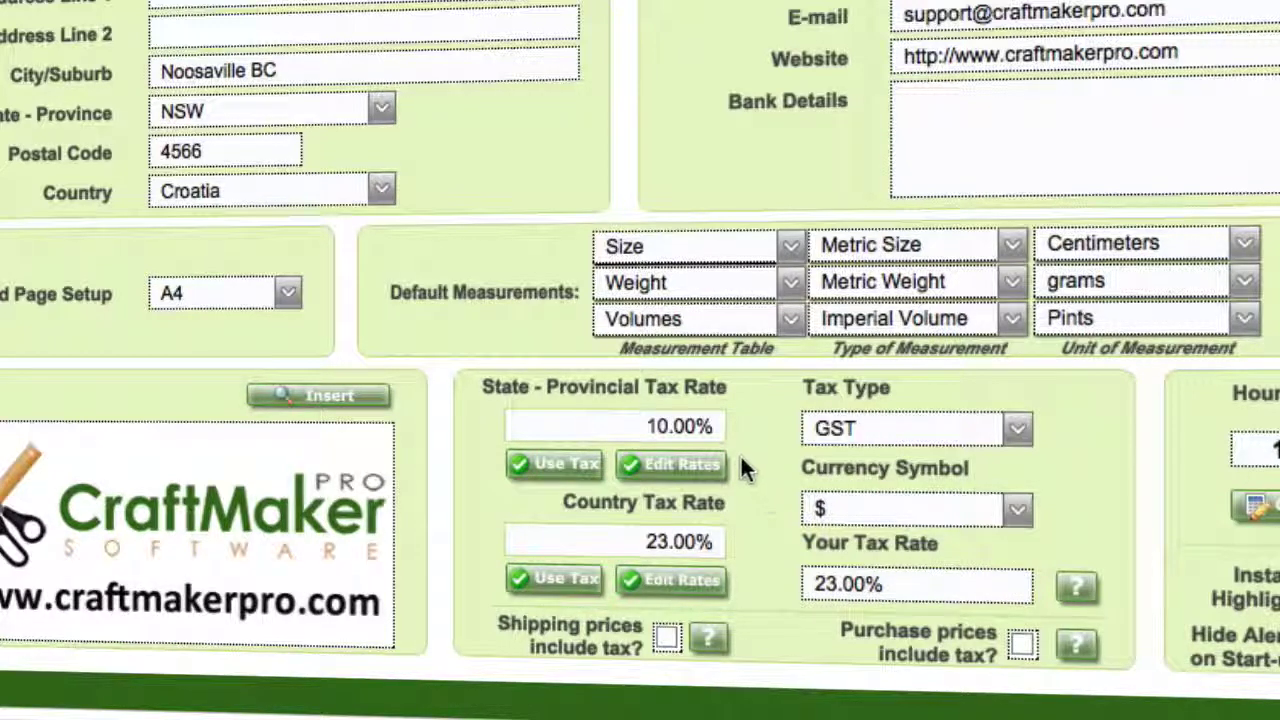
left_click(546, 468)
left_click(674, 466)
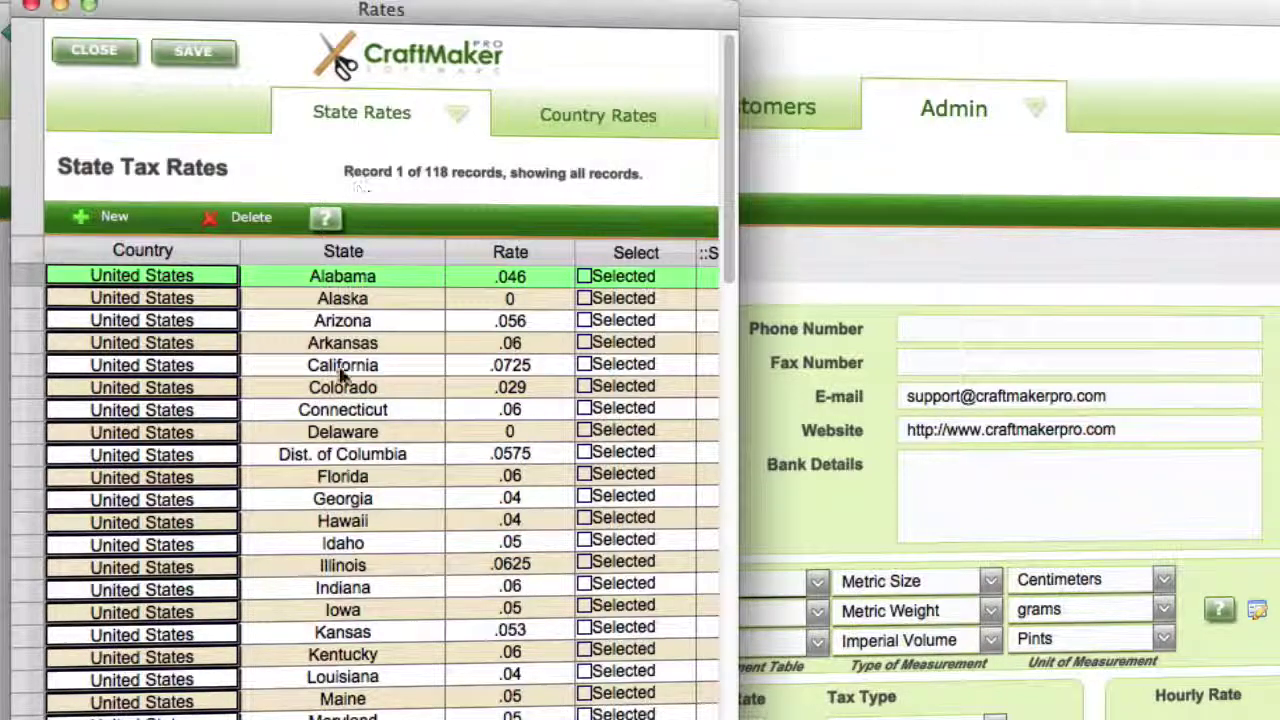
Replace Alabama's state tax rate with .1 and save the Rates table
left_click(355, 282)
left_click(522, 283)
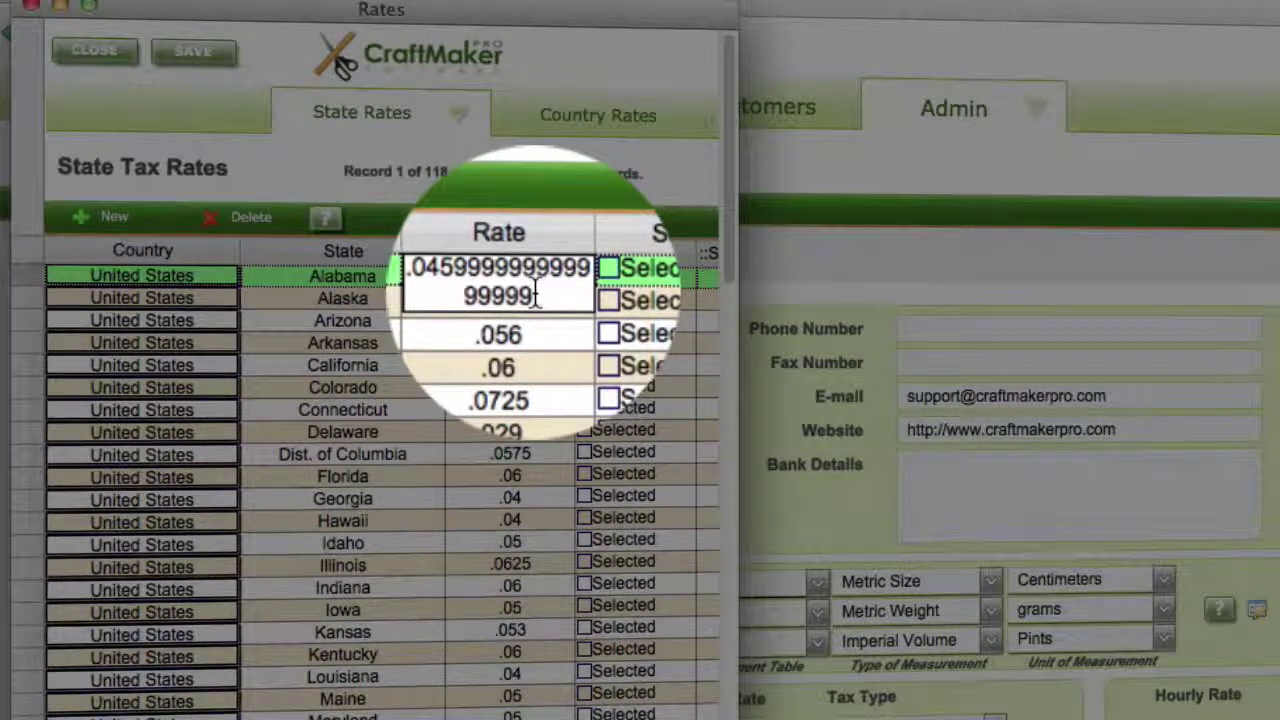
left_click_drag(535, 292, 470, 290)
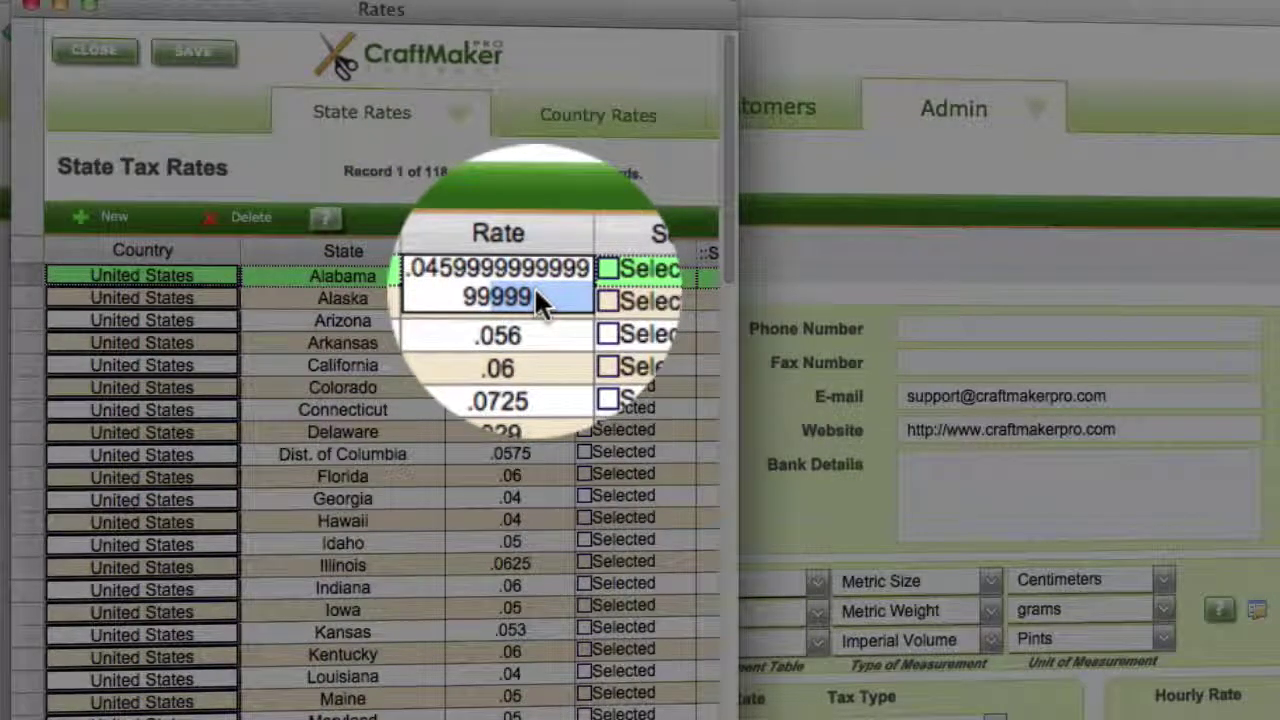
left_click_drag(537, 297, 452, 280)
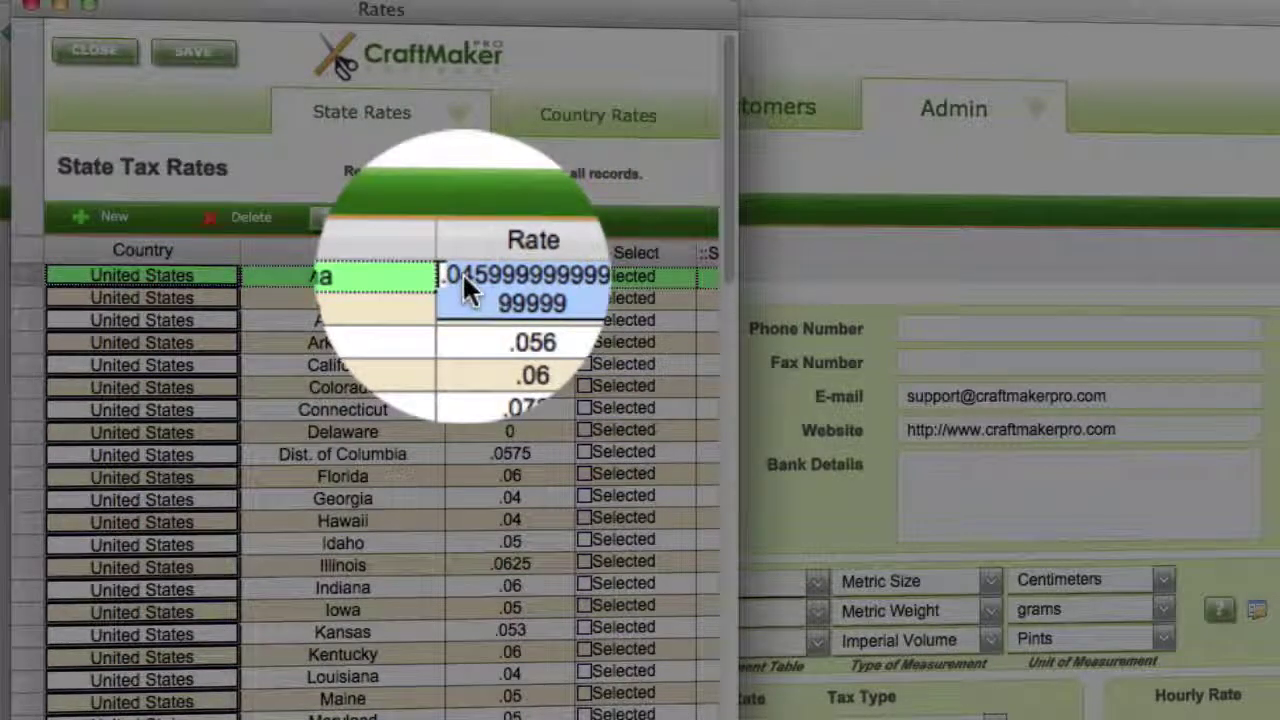
type(".1")
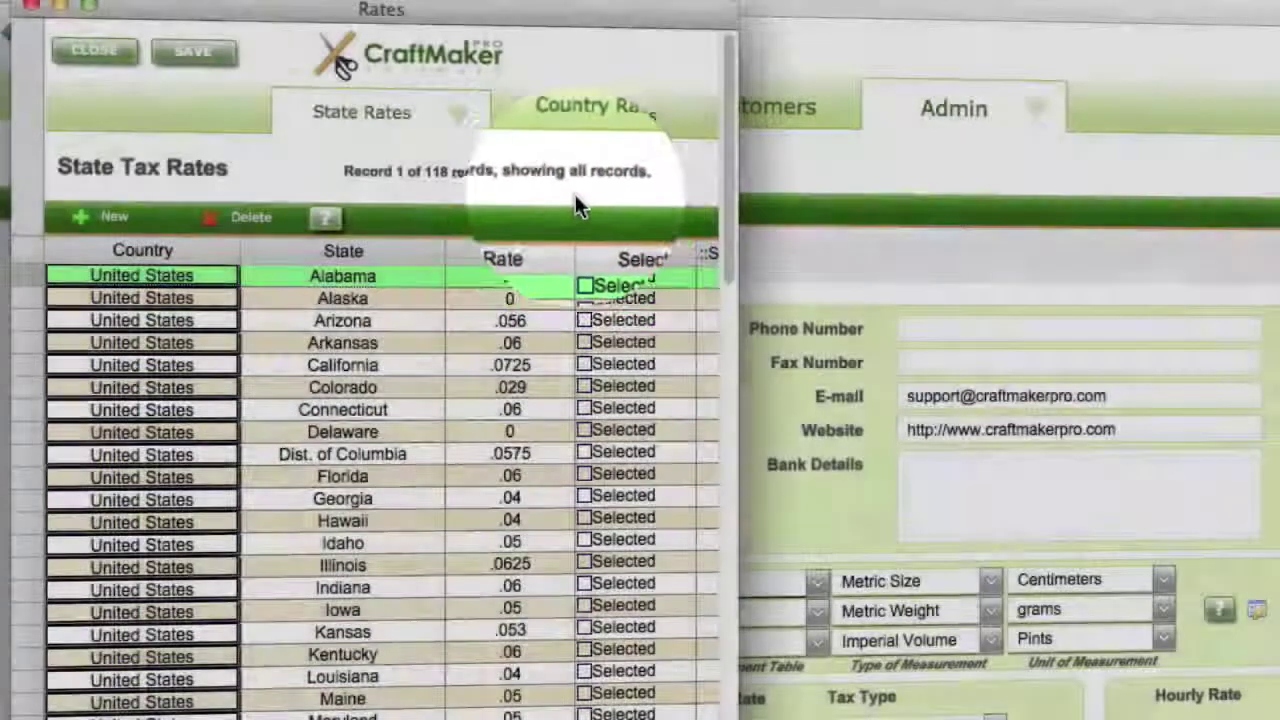
left_click(575, 194)
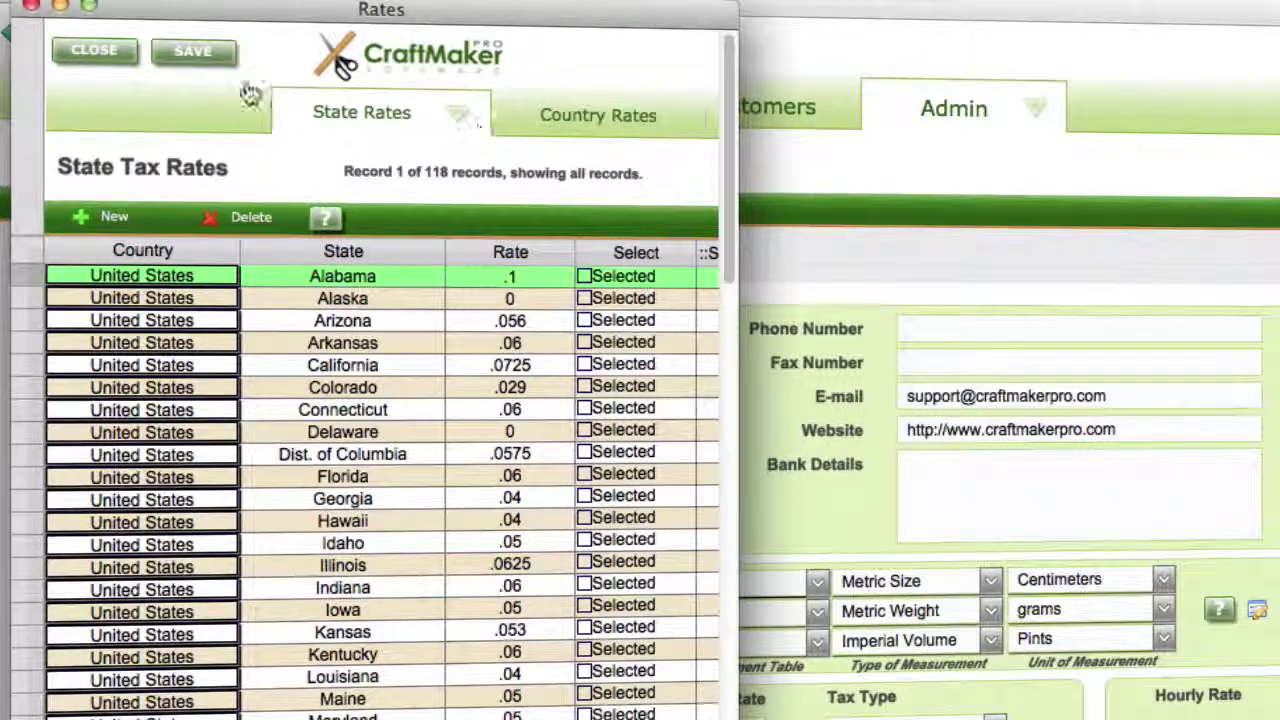
left_click(182, 55)
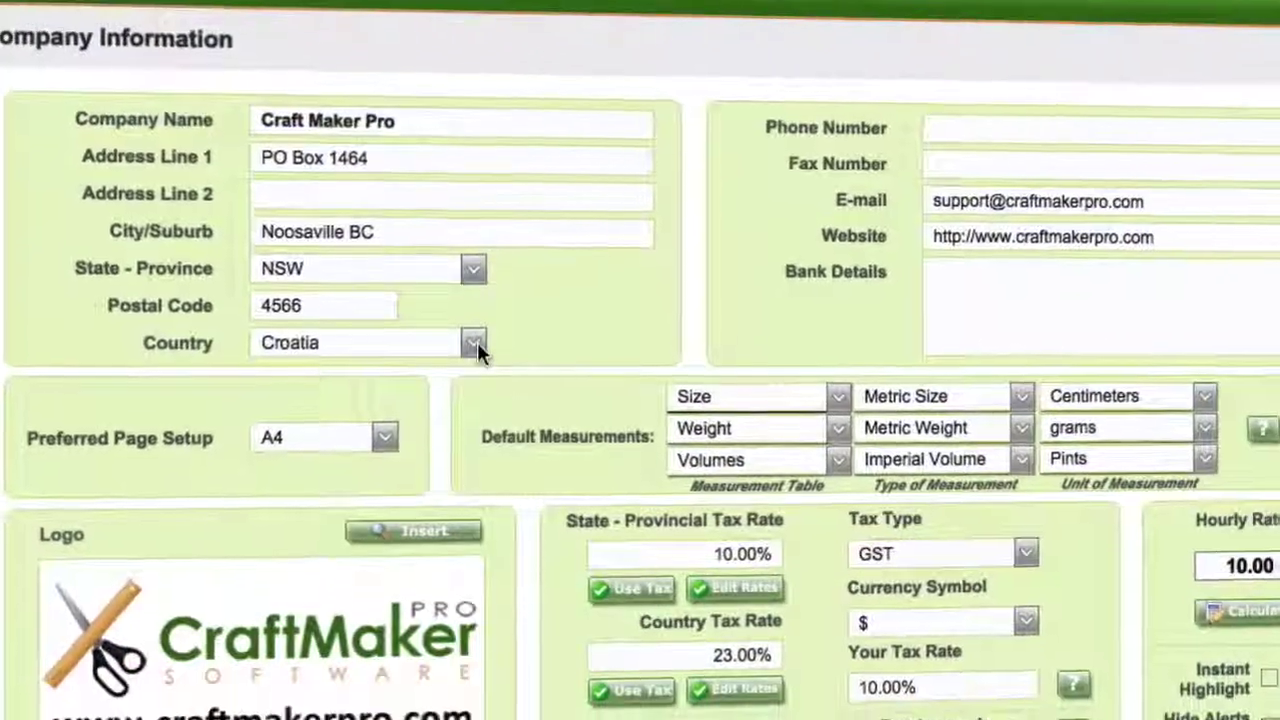
Choose United States as the country and Alabama in the State - Province list
left_click(474, 342)
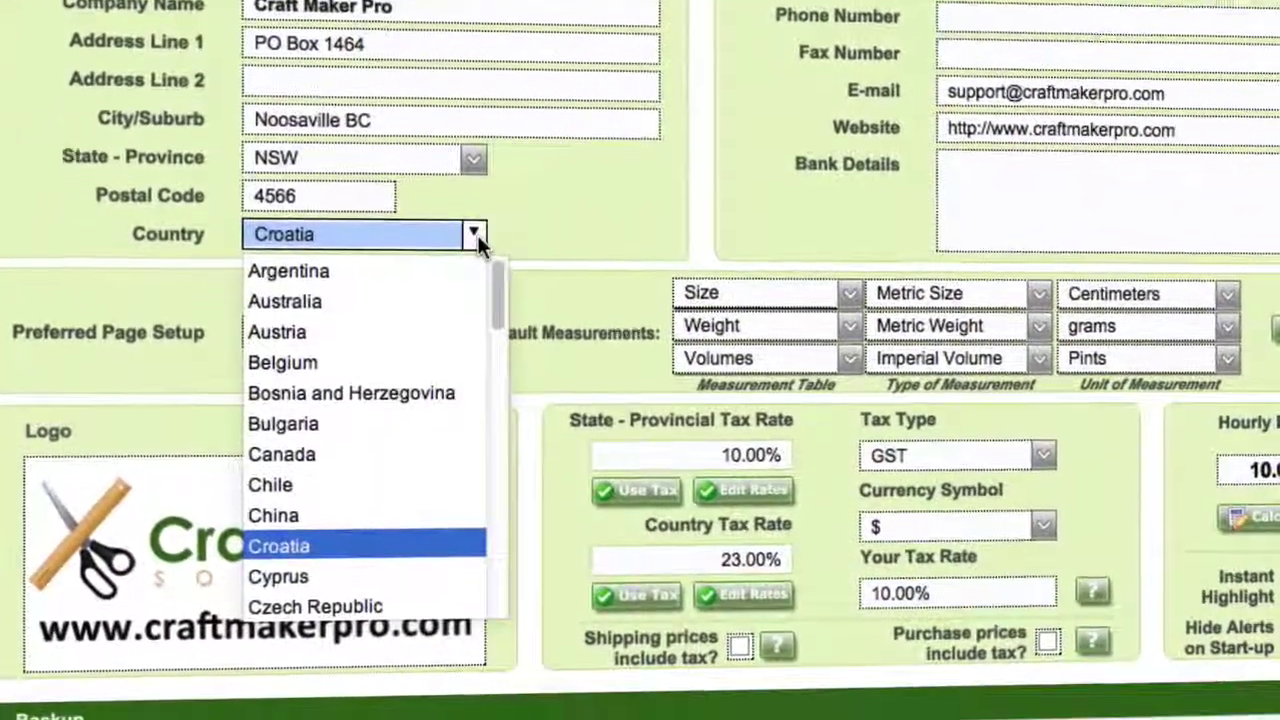
type("united Kingdom")
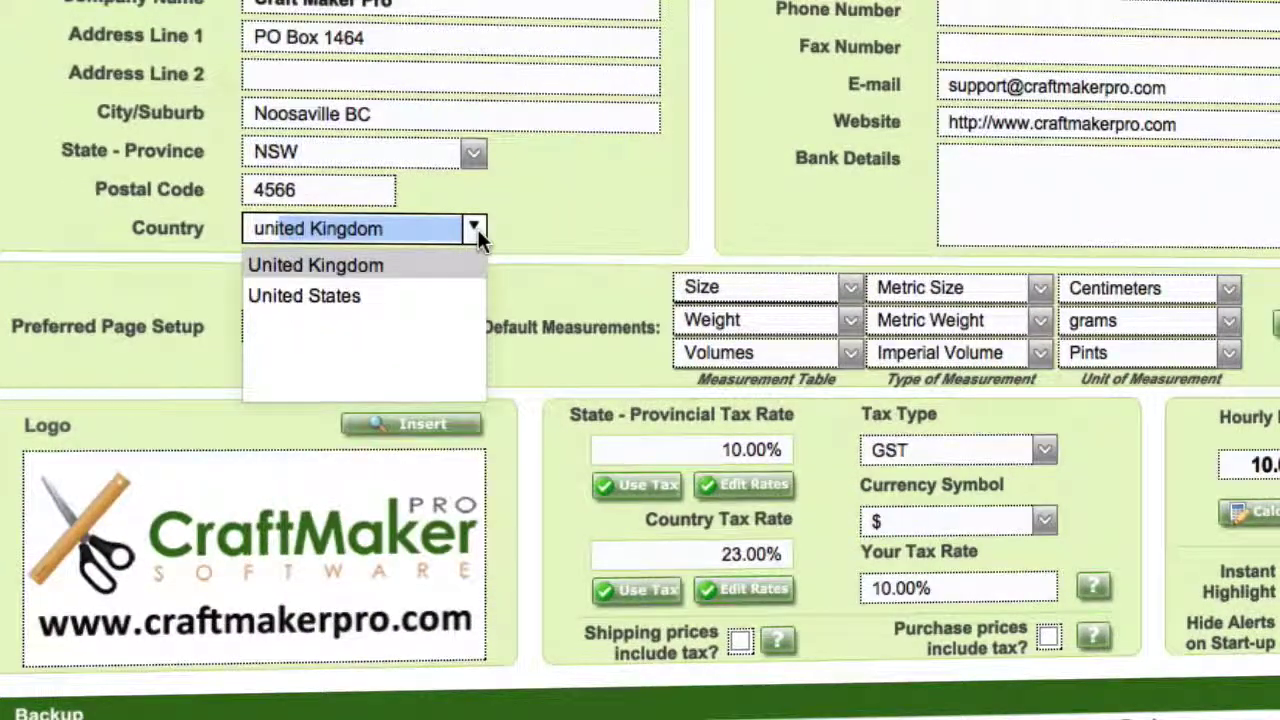
left_click(362, 295)
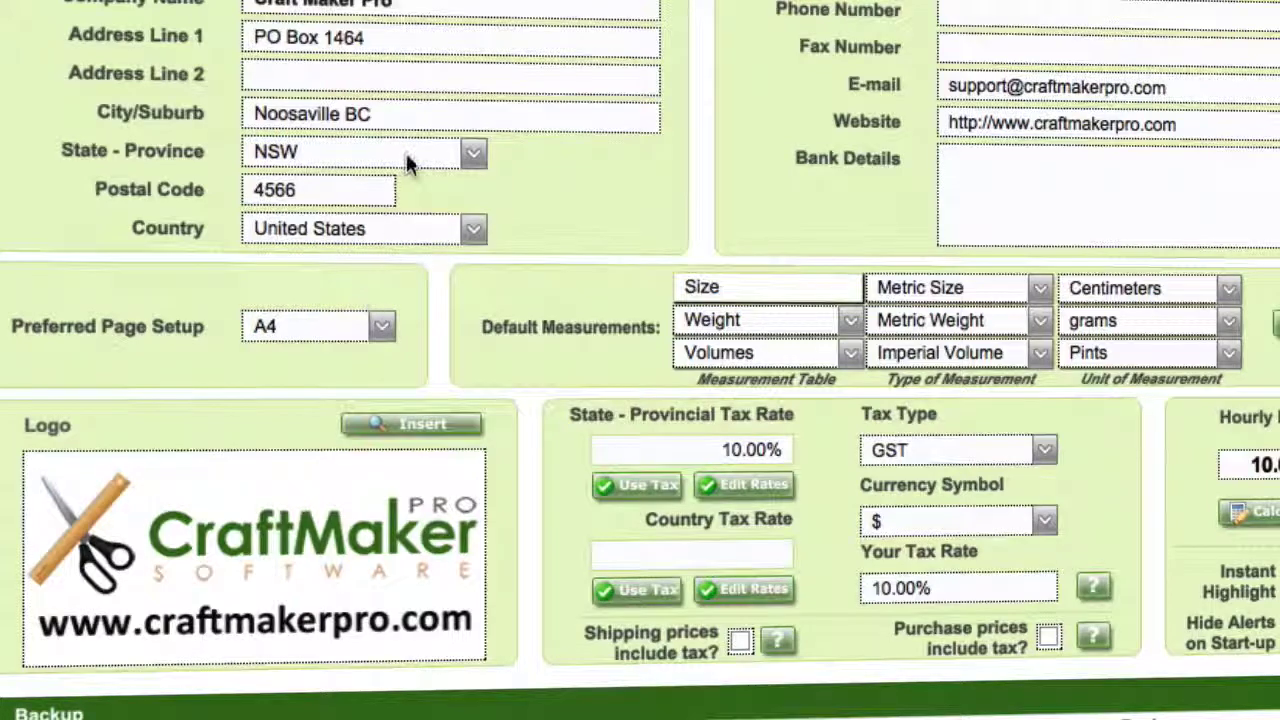
left_click(471, 153)
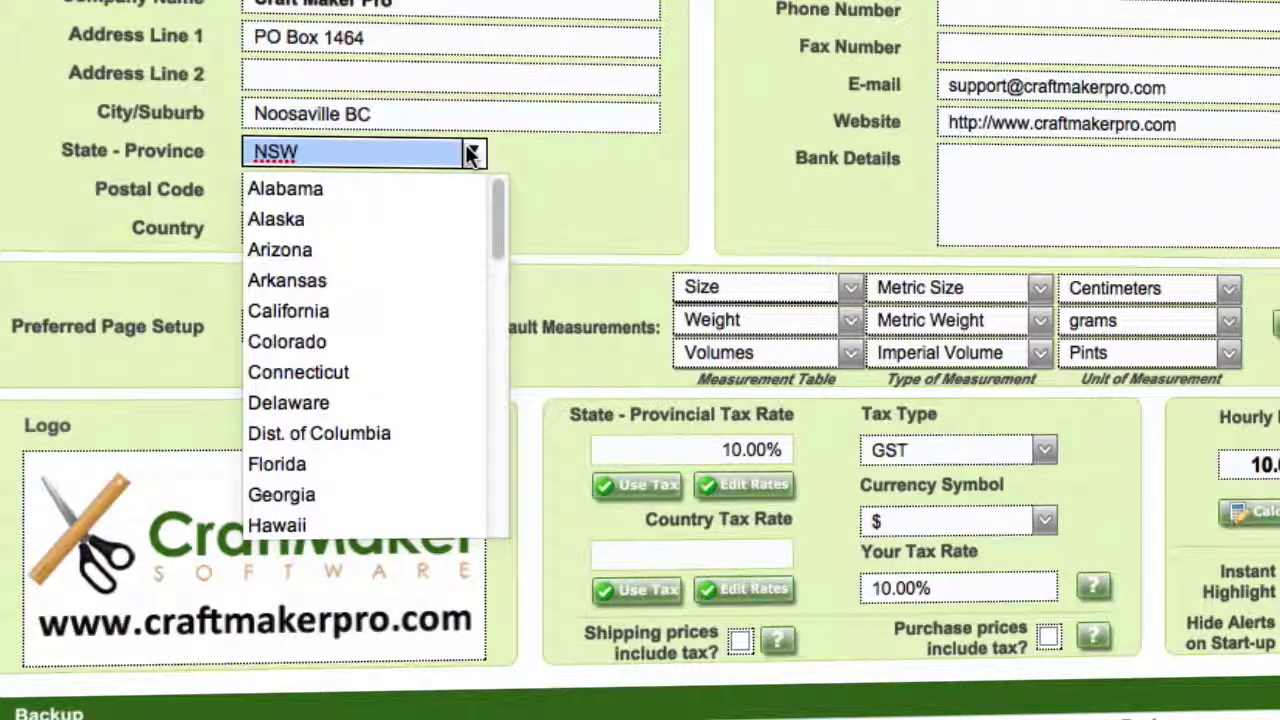
left_click(300, 190)
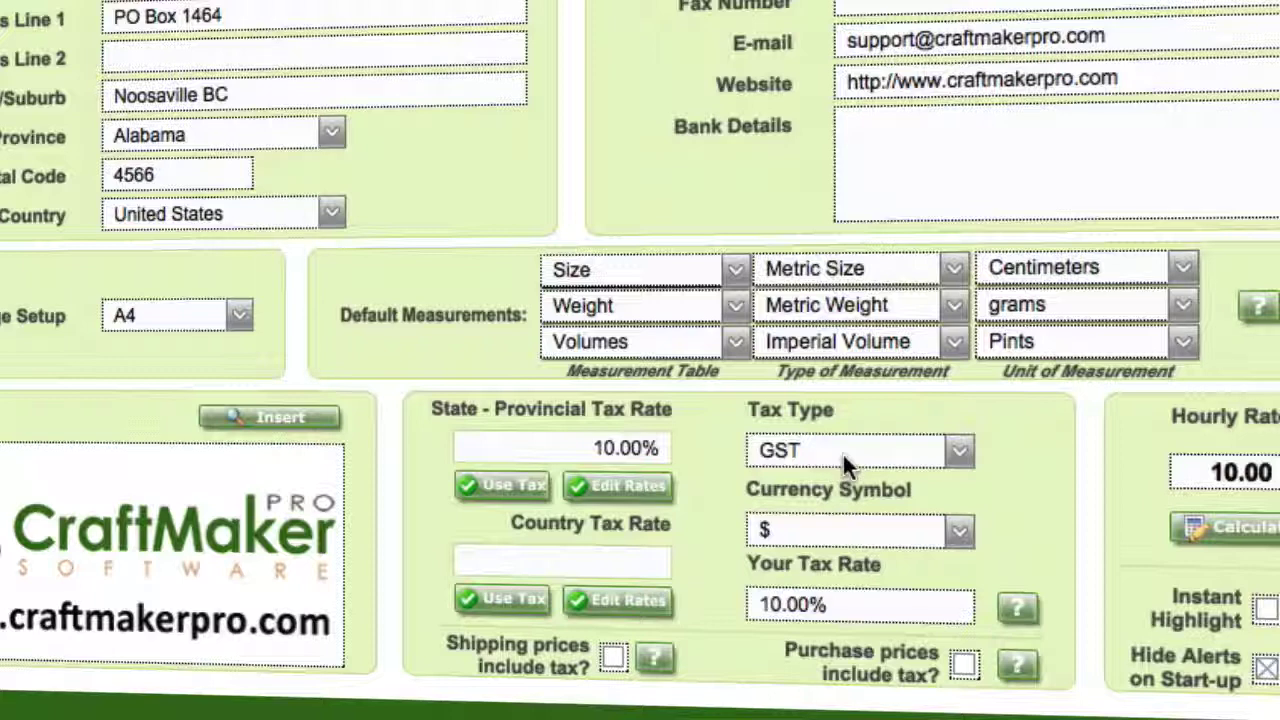
left_click(838, 453)
left_click(957, 456)
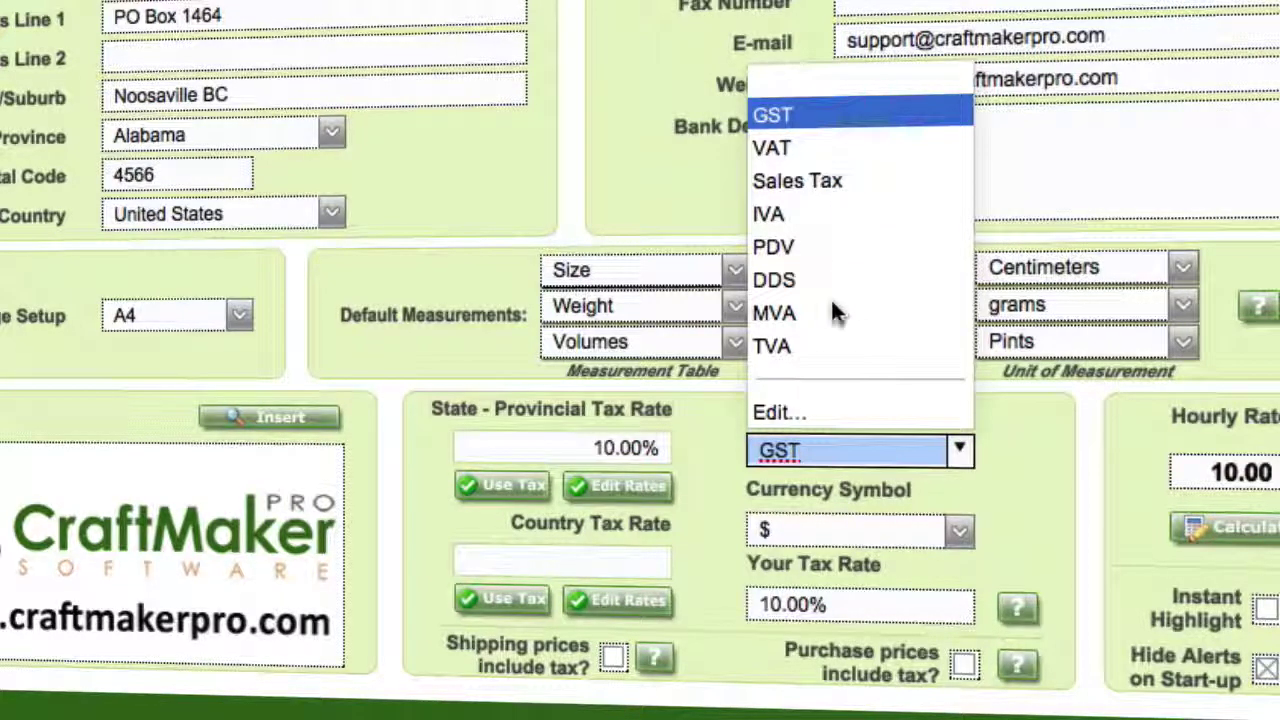
left_click(1037, 425)
left_click(960, 531)
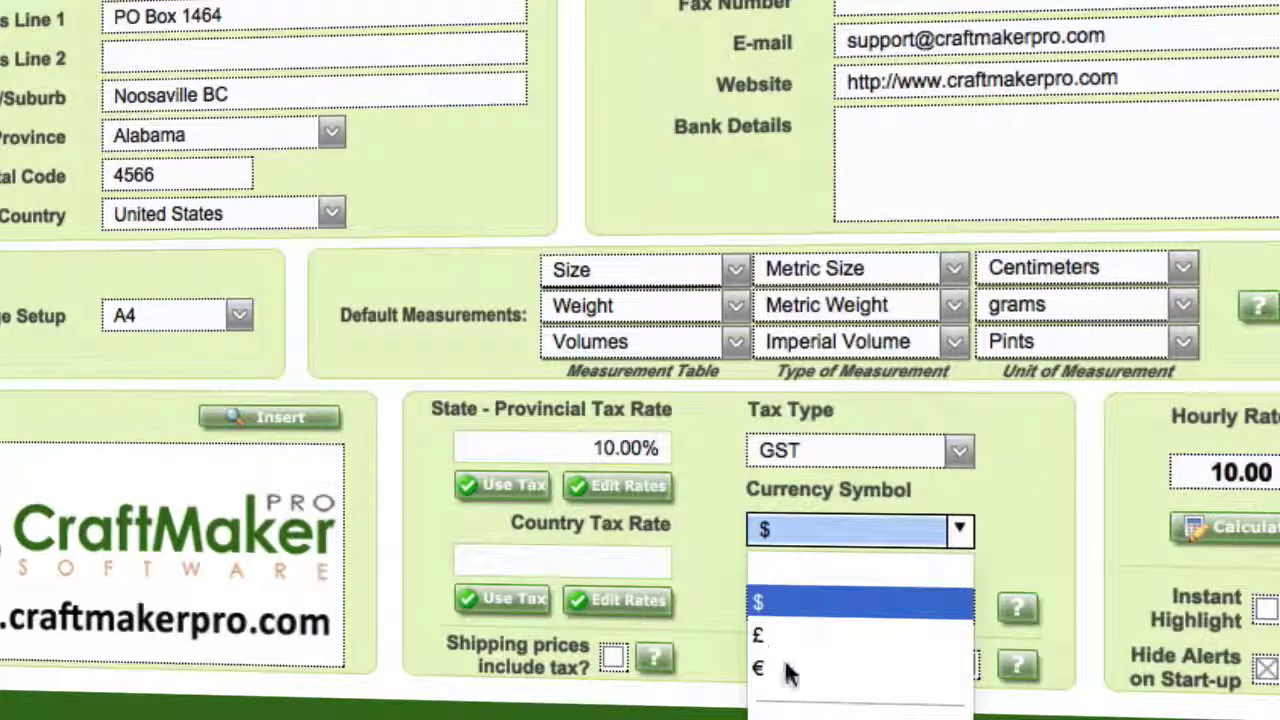
left_click(790, 712)
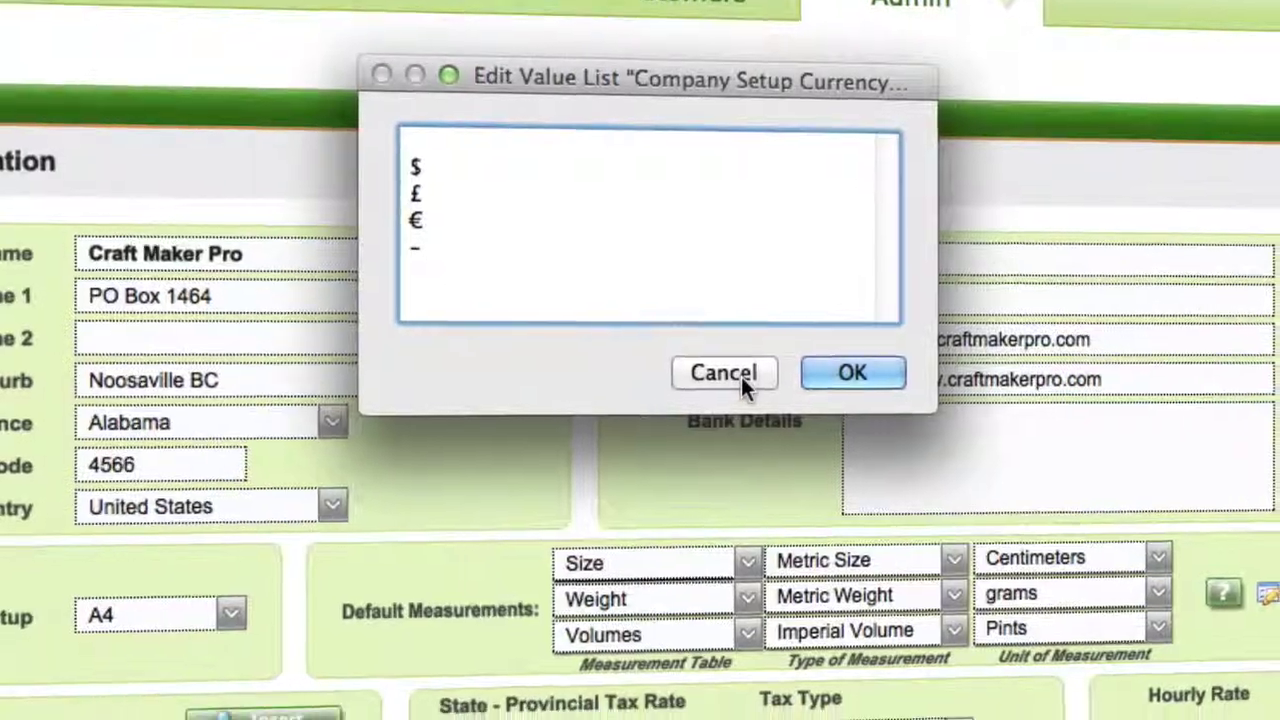
left_click(744, 386)
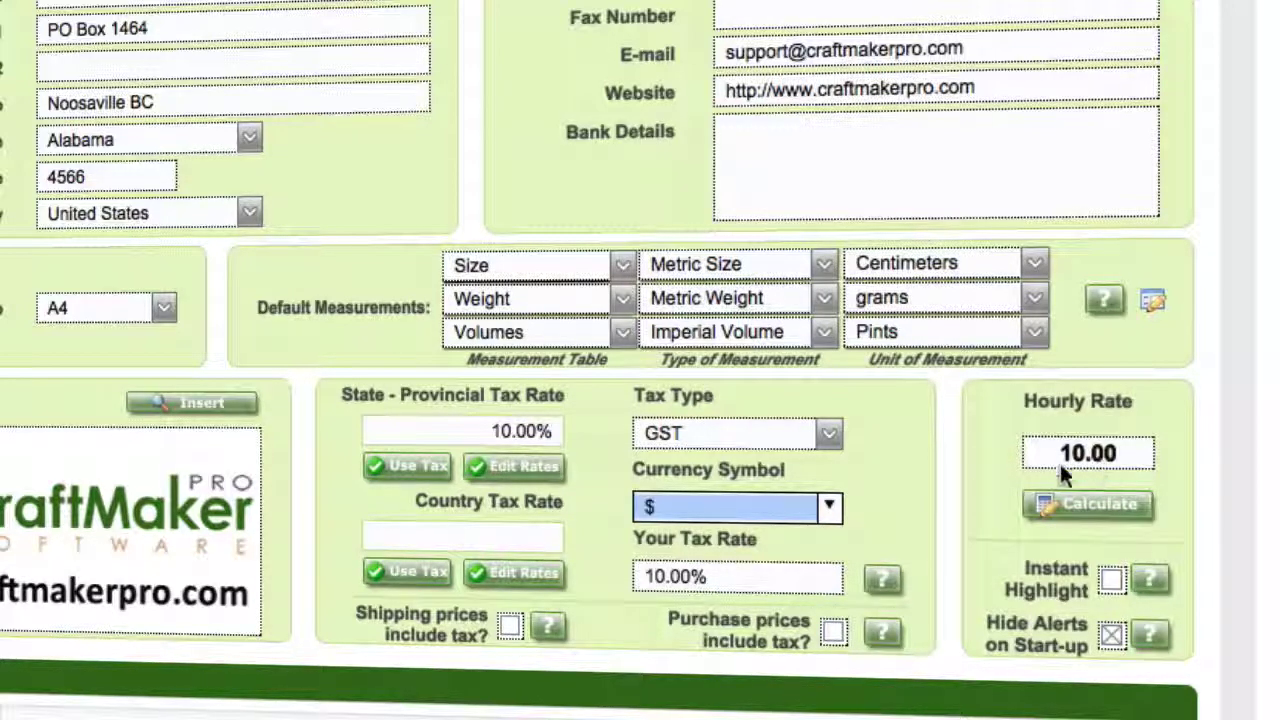
left_click(1089, 458)
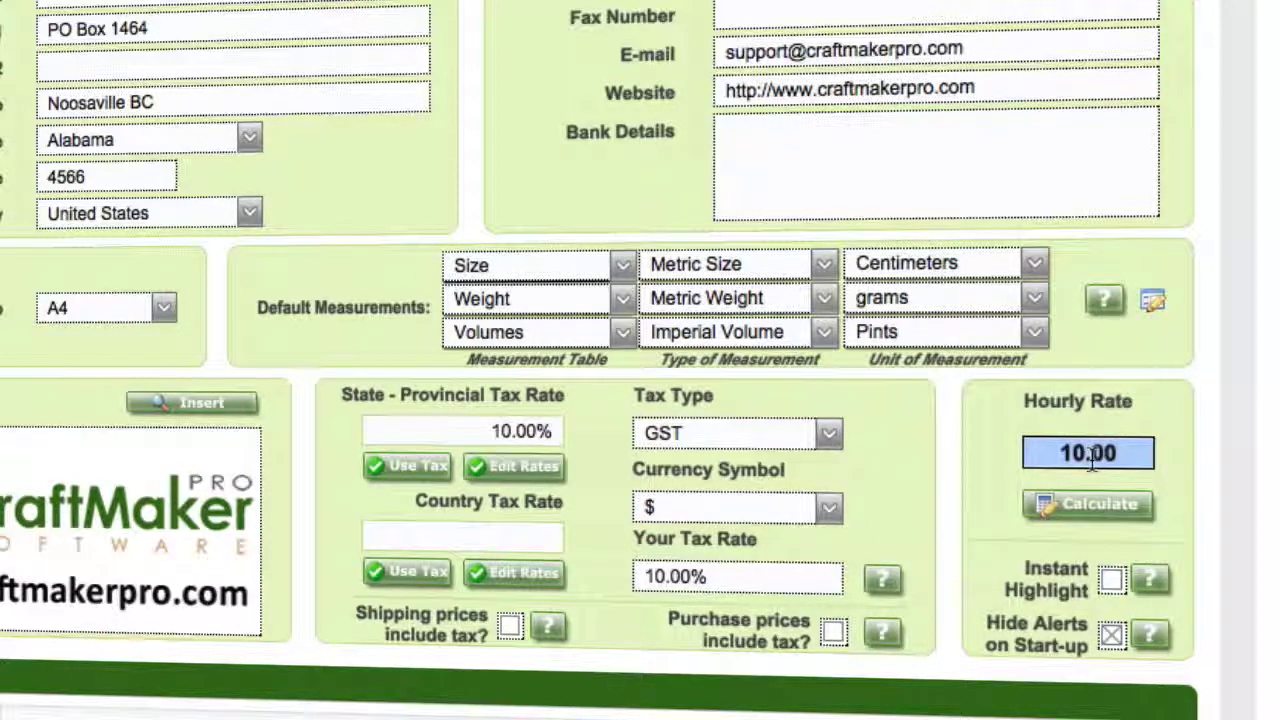
left_click(1006, 443)
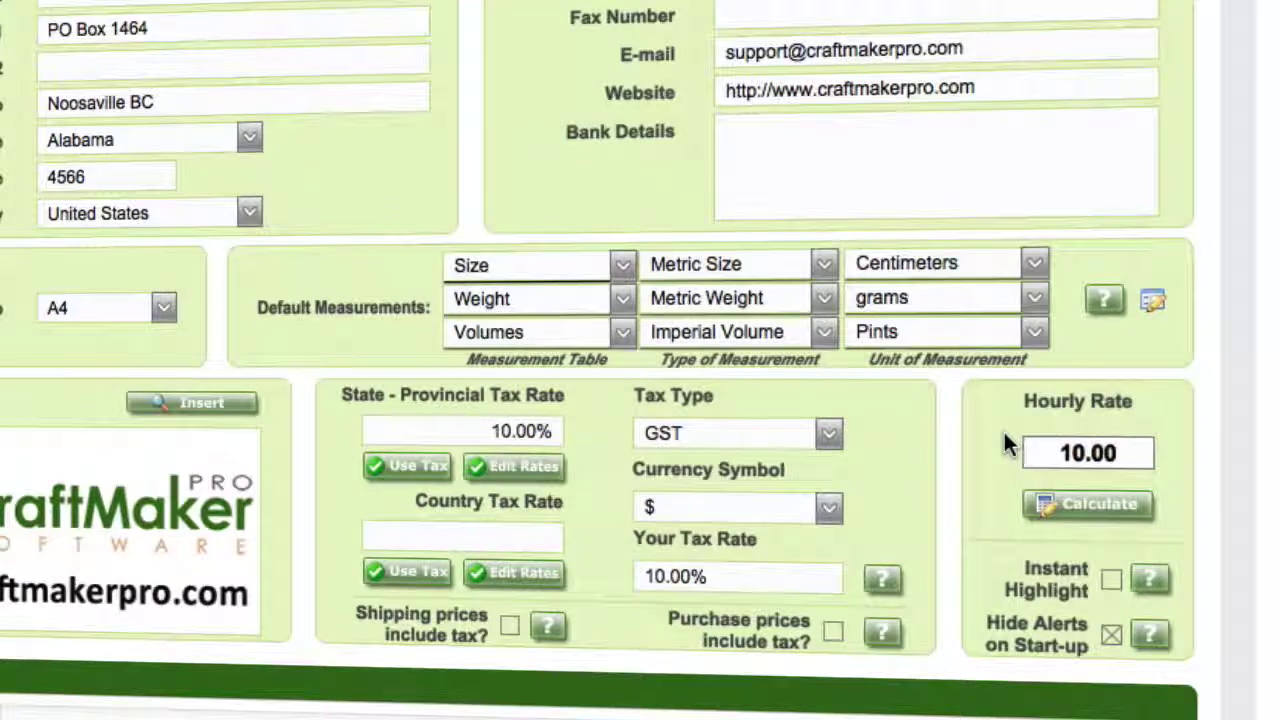
scroll(1004, 432, "down", 3)
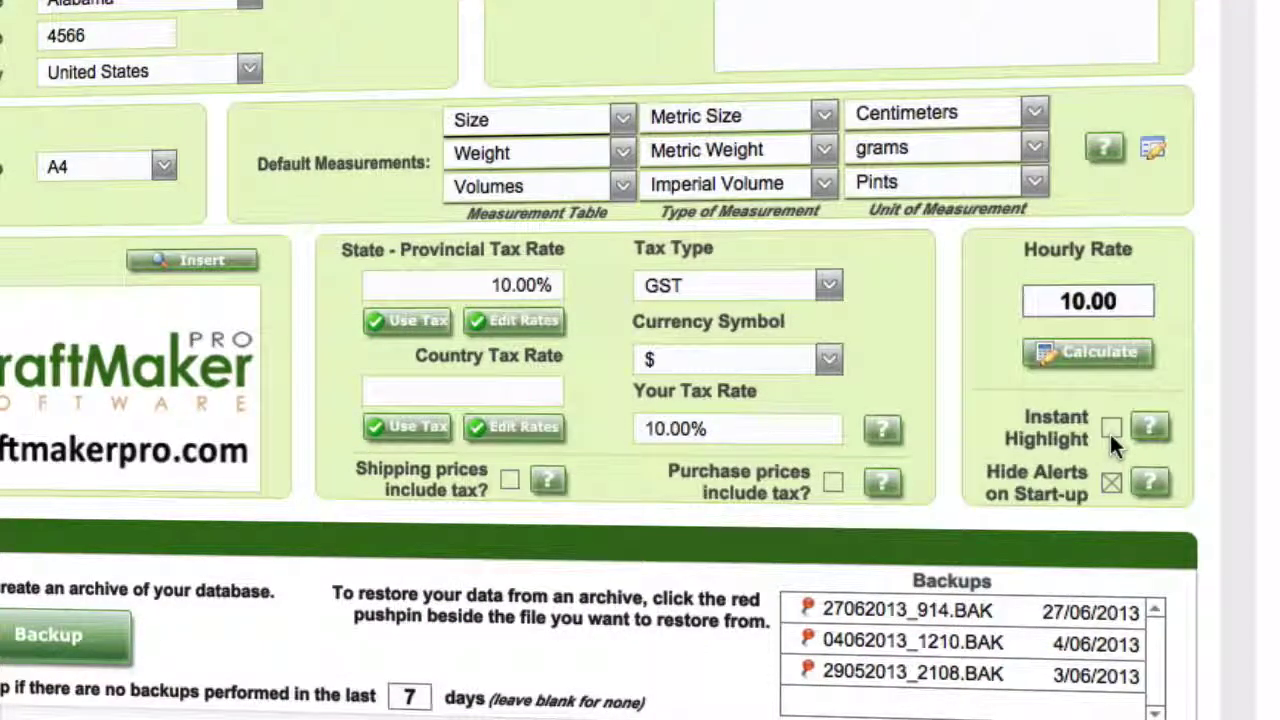